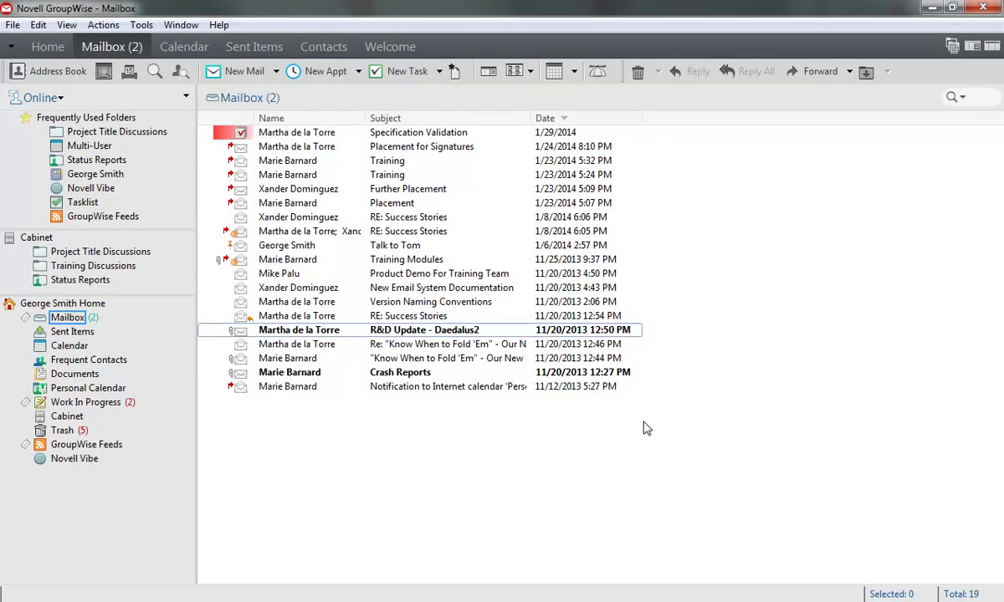
{"action": "double_click", "coordinate": [302, 218]}
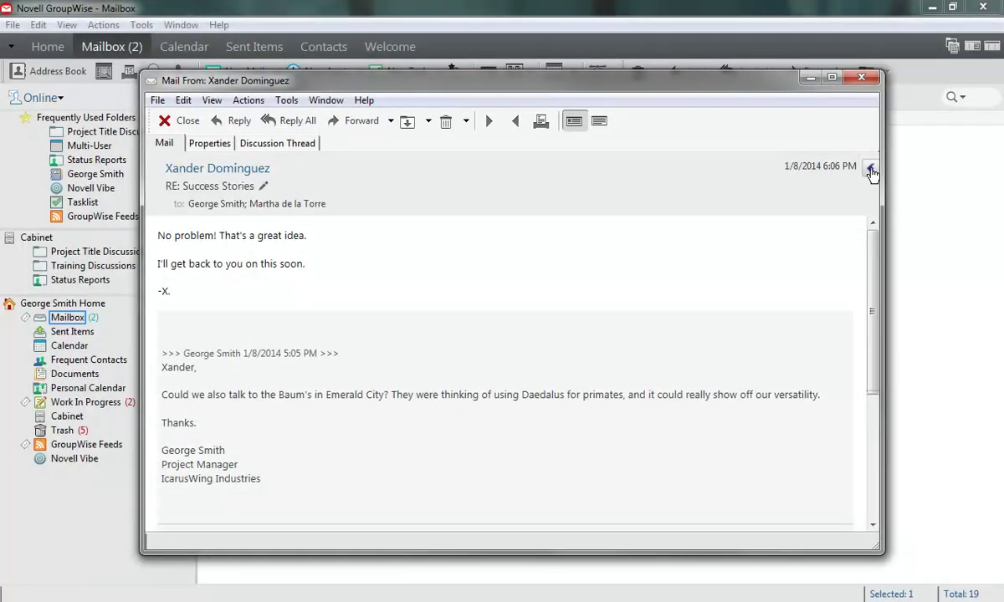
Step: Add the personal note 'Check back on this.' to the Success Stories reply
{"action": "left_click", "coordinate": [870, 167]}
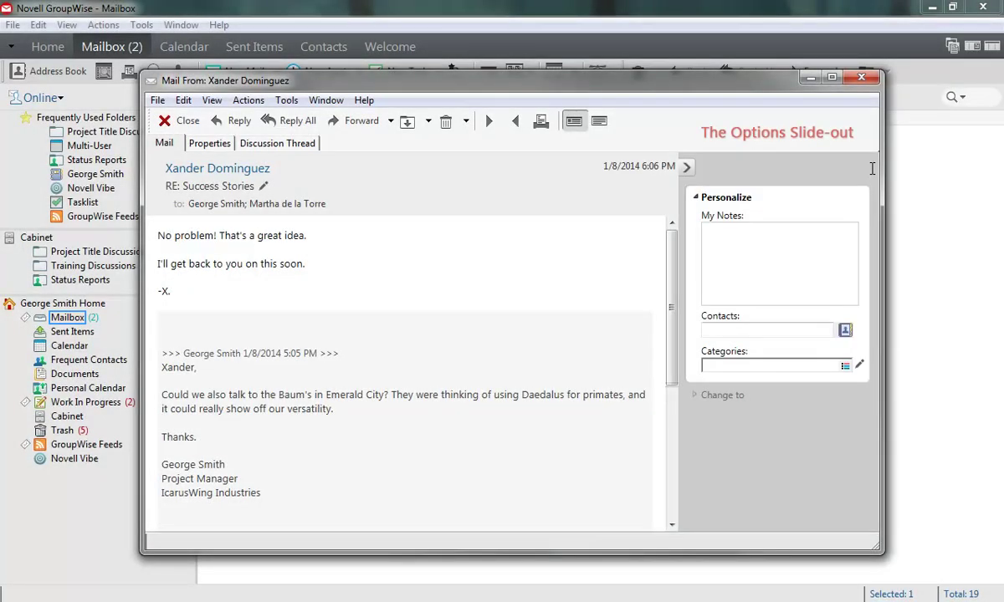
{"action": "left_click", "coordinate": [710, 231]}
{"action": "type", "text": "Check back on this."}
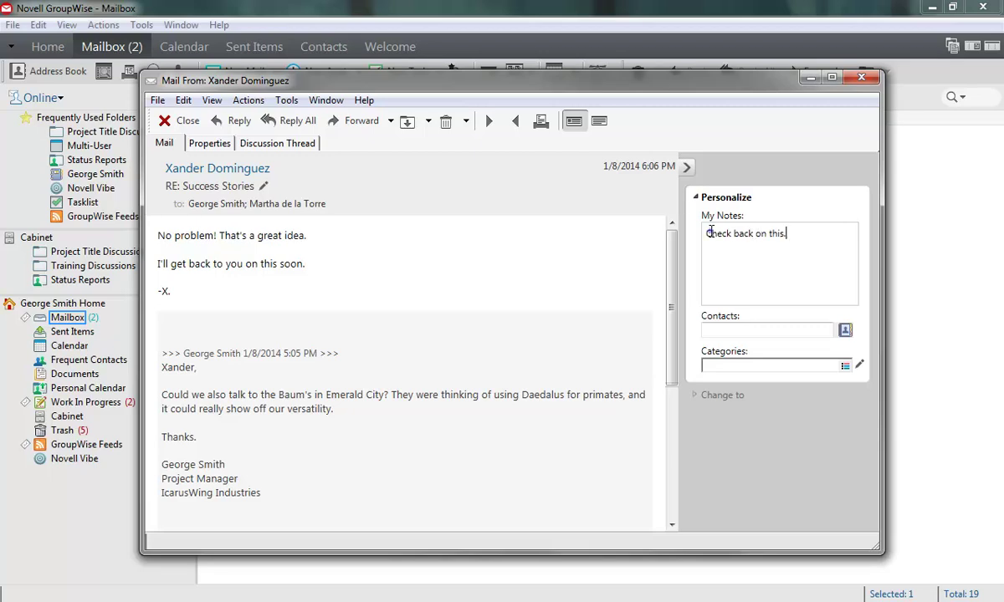
Step: Link the message's sender as its contact from the address book
{"action": "left_click", "coordinate": [845, 330]}
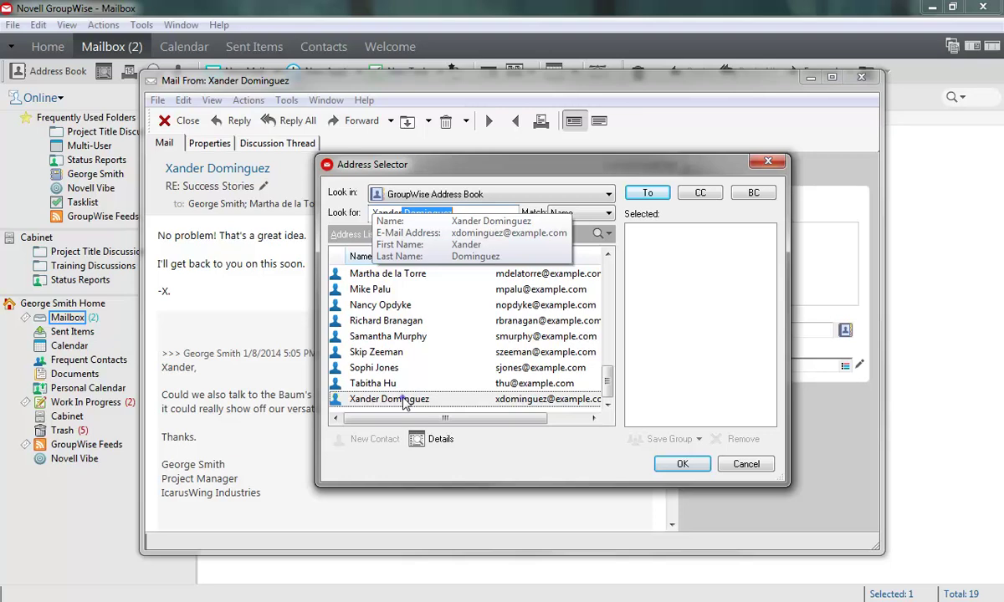
{"action": "double_click", "coordinate": [405, 399]}
{"action": "left_click", "coordinate": [682, 464]}
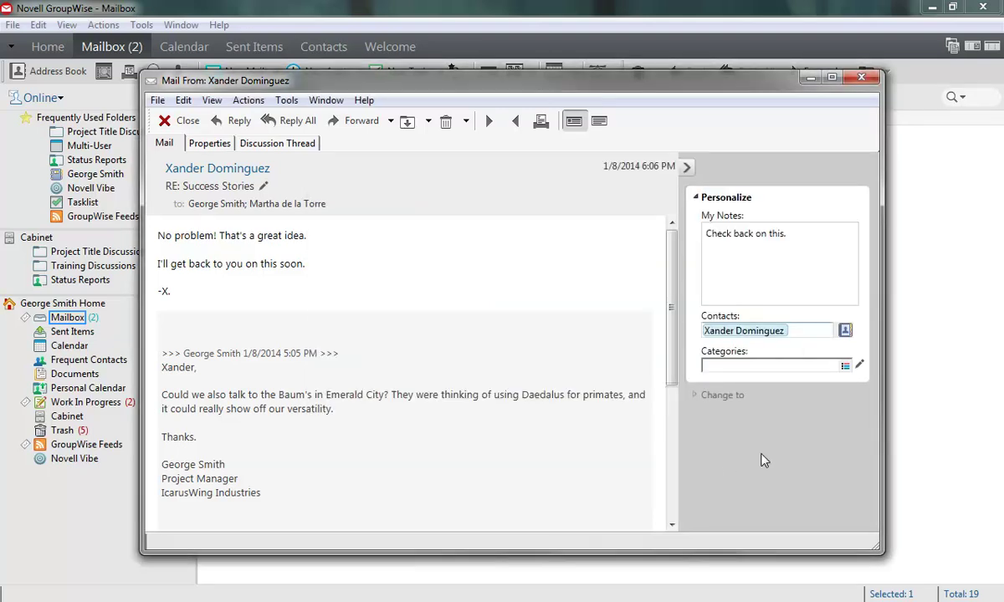
Step: Tag the message with the Follow-up category and cancel back to the Mailbox
{"action": "left_click", "coordinate": [845, 366]}
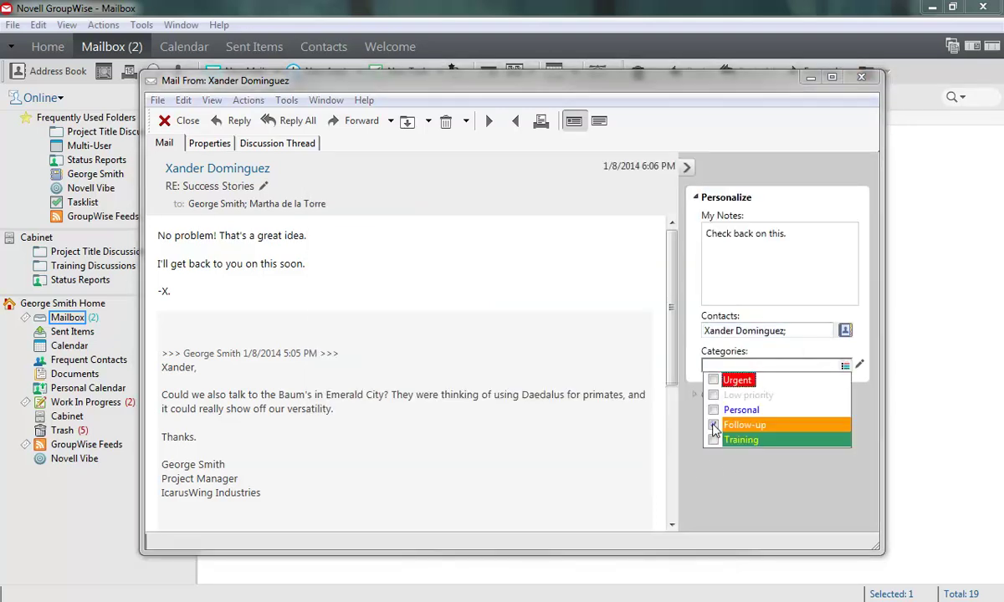
{"action": "left_click", "coordinate": [713, 426]}
{"action": "left_click", "coordinate": [864, 425]}
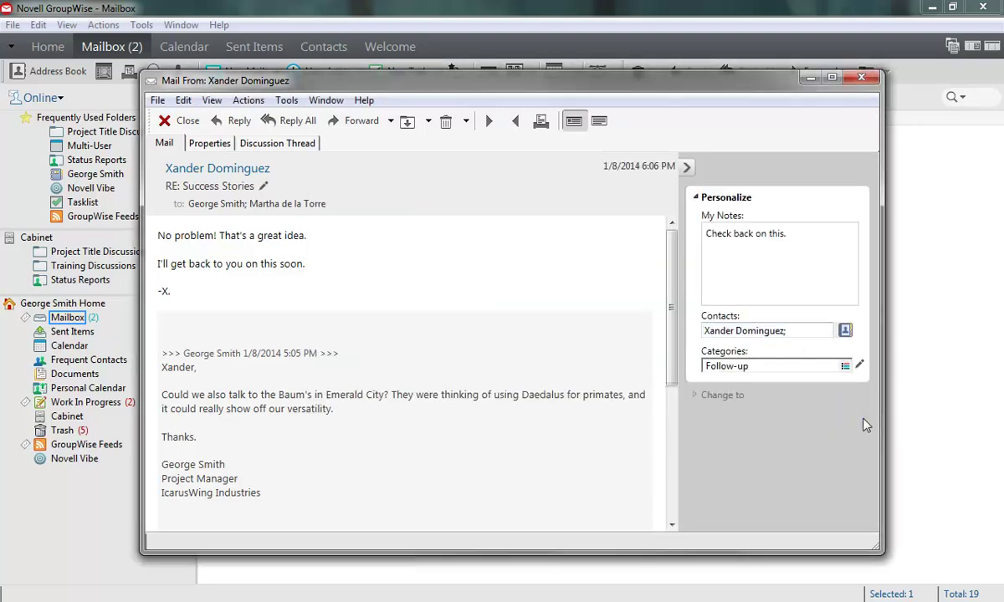
{"action": "left_click", "coordinate": [698, 395]}
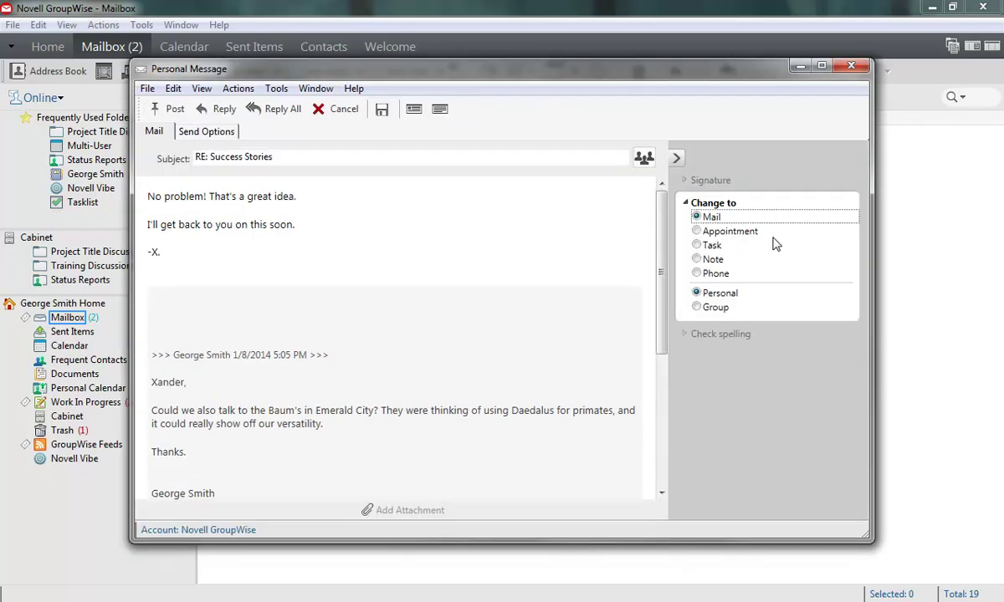
{"action": "left_click", "coordinate": [338, 110]}
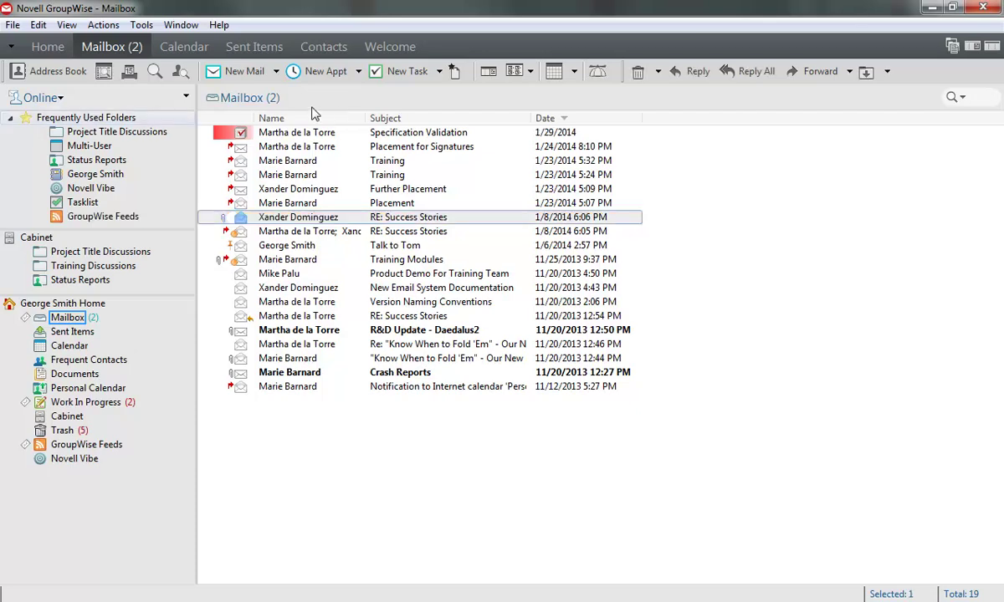
Step: Start a blank new mail message and show its Options slide-out with signature choices
{"action": "left_click", "coordinate": [243, 73]}
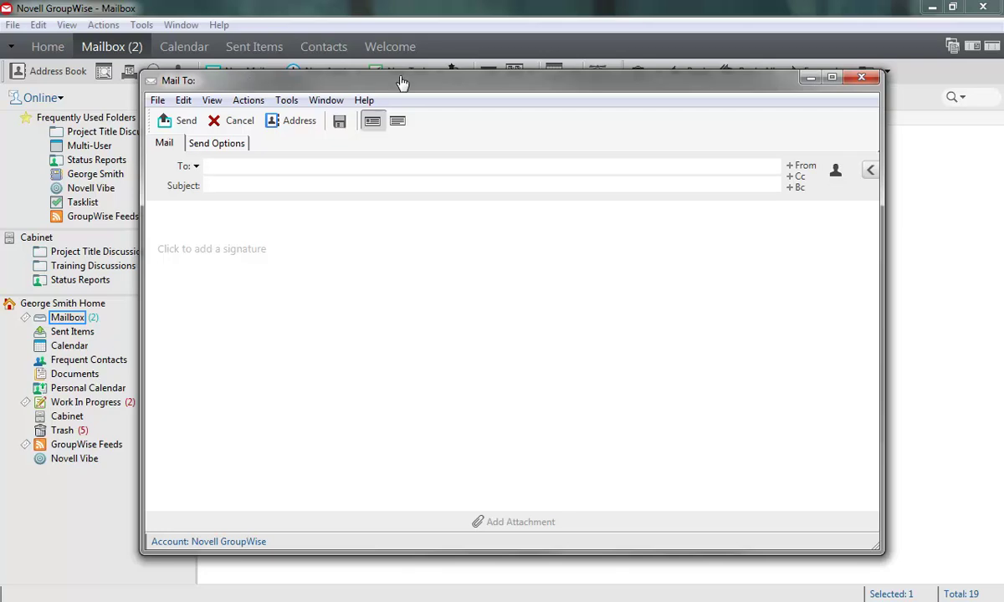
{"action": "left_click", "coordinate": [870, 172]}
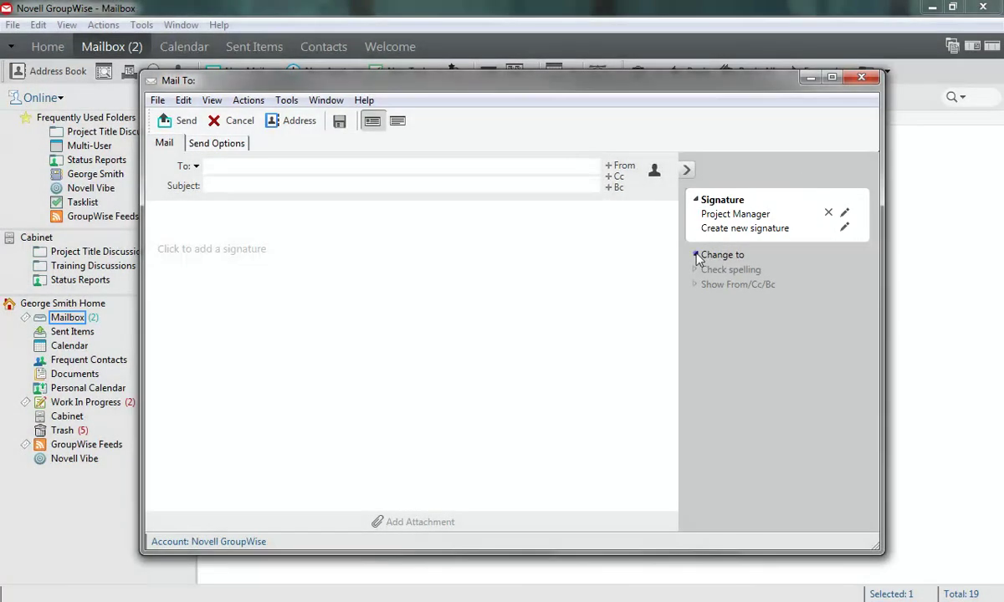
Step: Change the new item to an Appointment, then back to a Mail message
{"action": "left_click", "coordinate": [701, 255]}
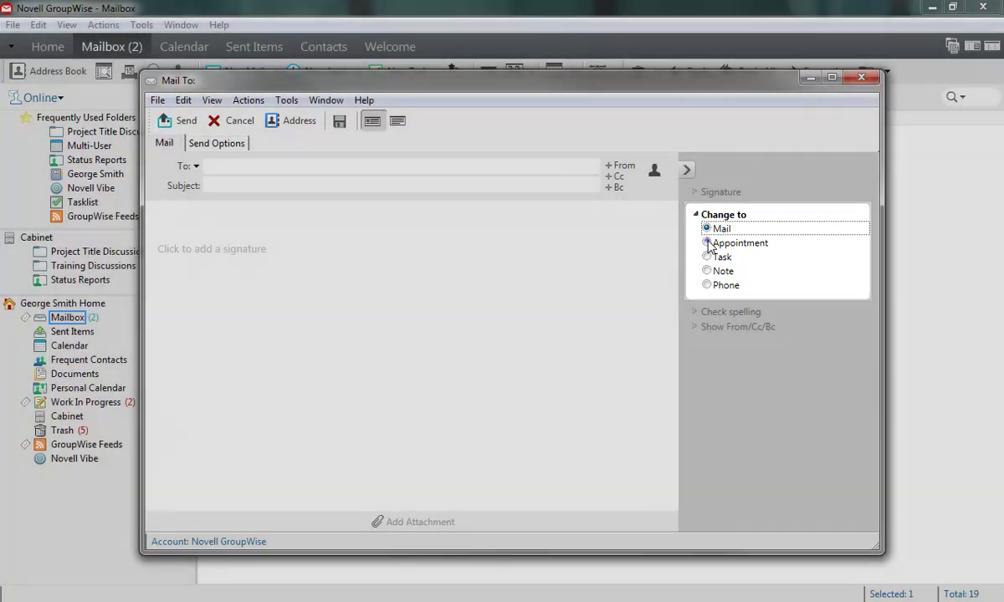
{"action": "left_click", "coordinate": [706, 242]}
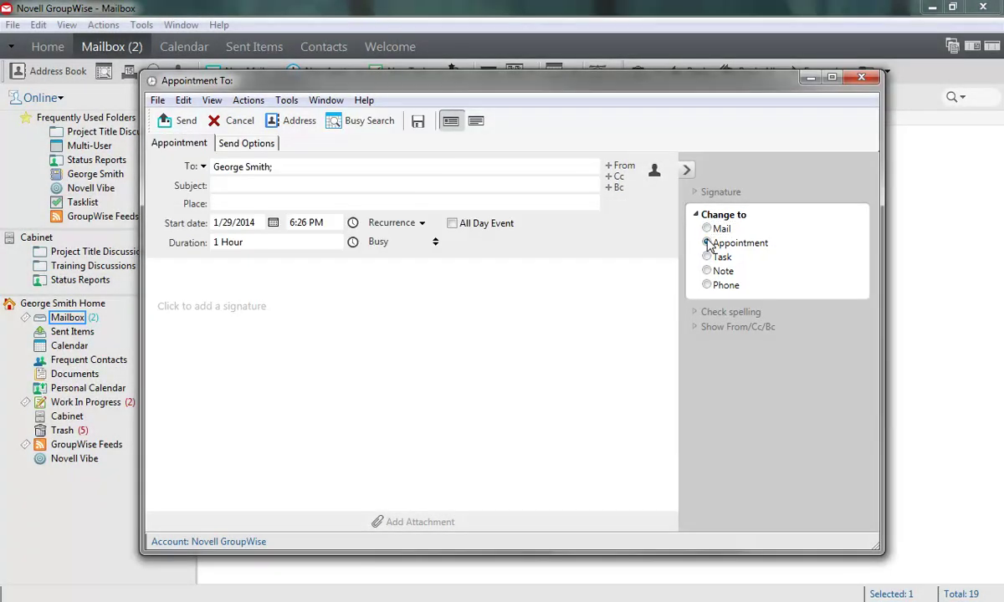
{"action": "left_click", "coordinate": [707, 228]}
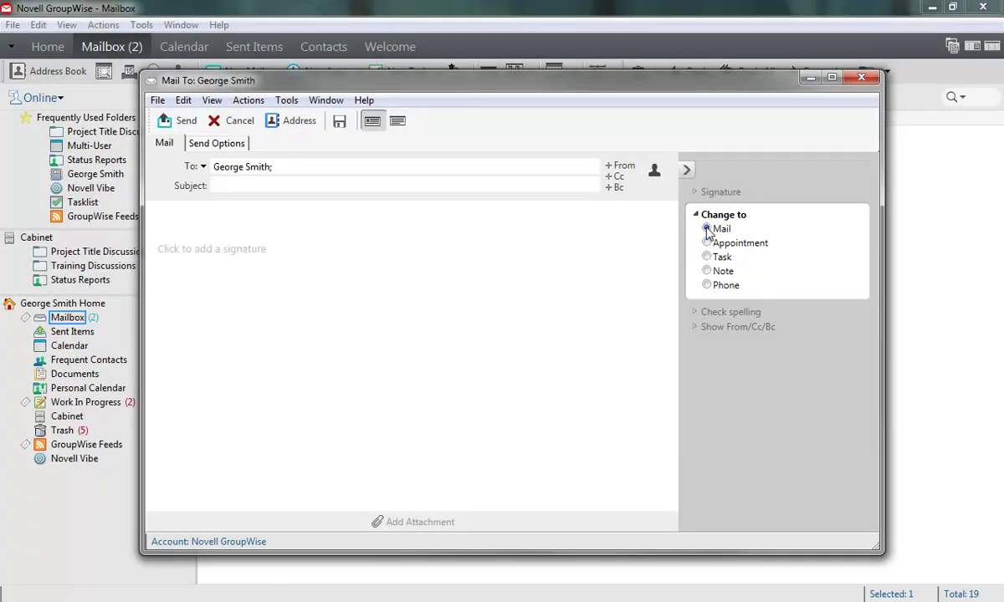
Step: Set Show From/Cc/Bc to Always, then back to Only when I choose
{"action": "left_click", "coordinate": [696, 312]}
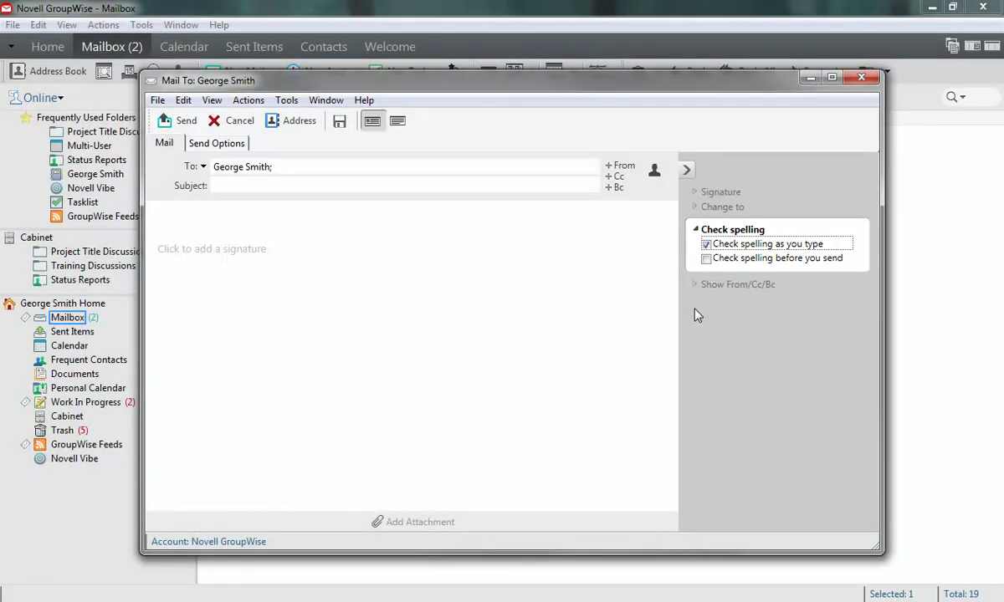
{"action": "left_click", "coordinate": [698, 284]}
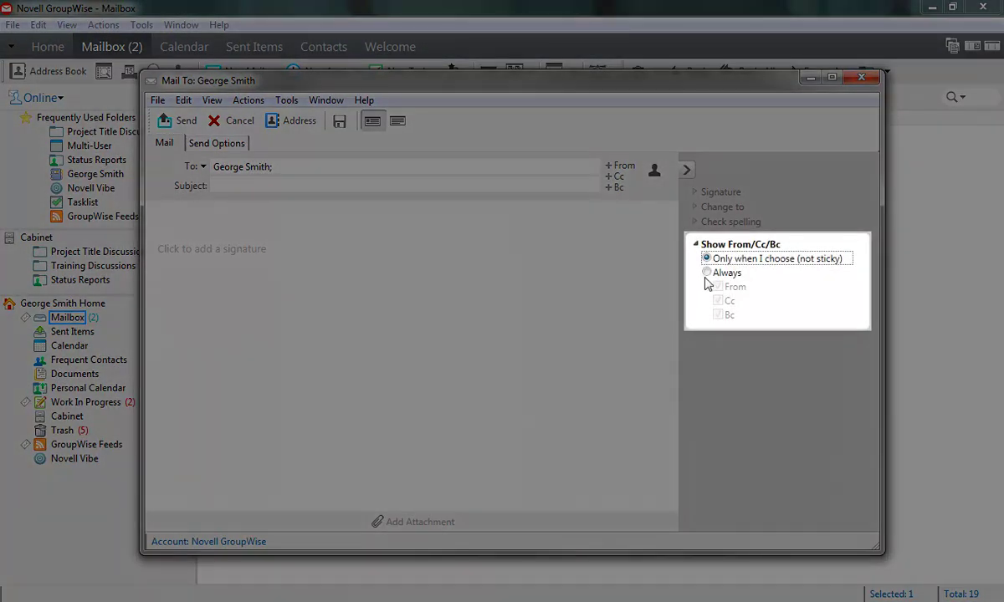
{"action": "left_click", "coordinate": [708, 273]}
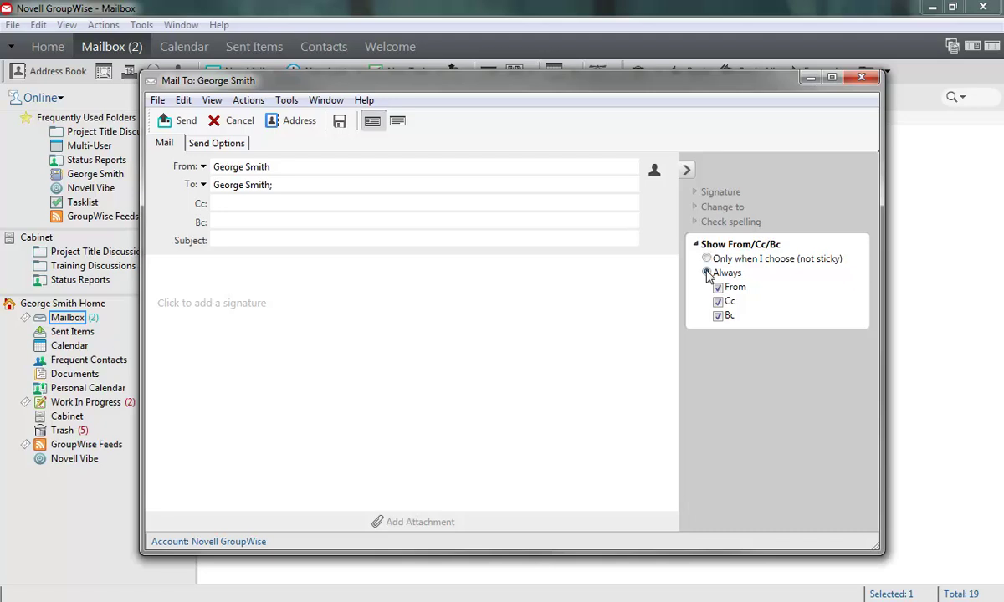
{"action": "left_click", "coordinate": [706, 259]}
Step: Reply to the RE: Success Stories message from its right-click menu
{"action": "left_click", "coordinate": [871, 80]}
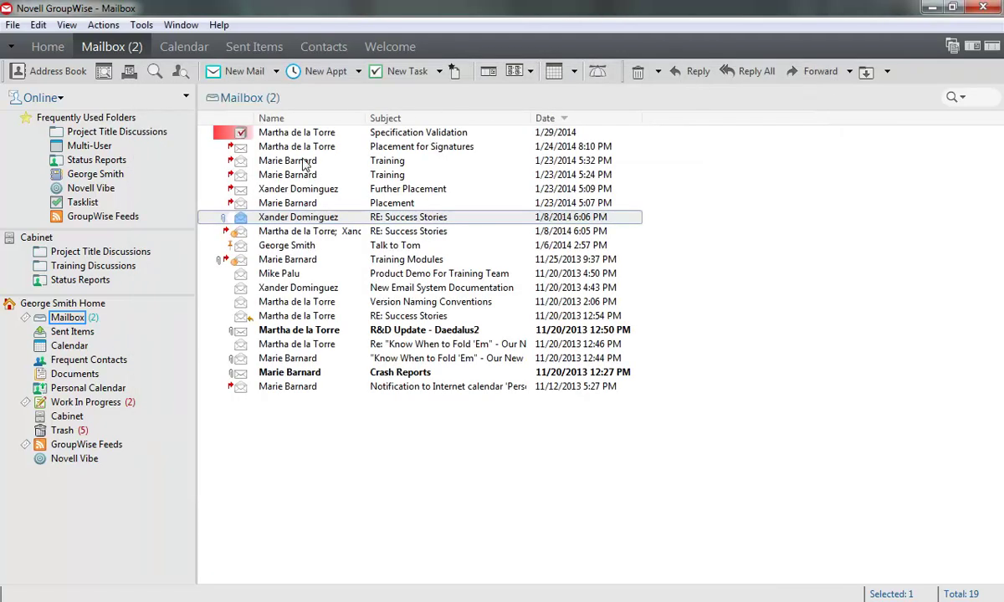
{"action": "right_click", "coordinate": [267, 220]}
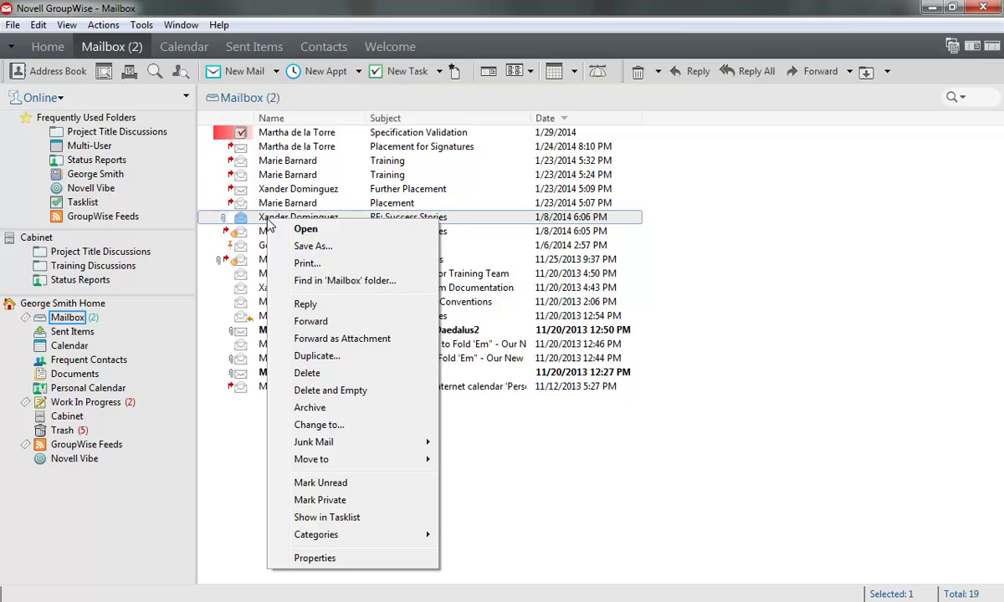
{"action": "left_click", "coordinate": [311, 304]}
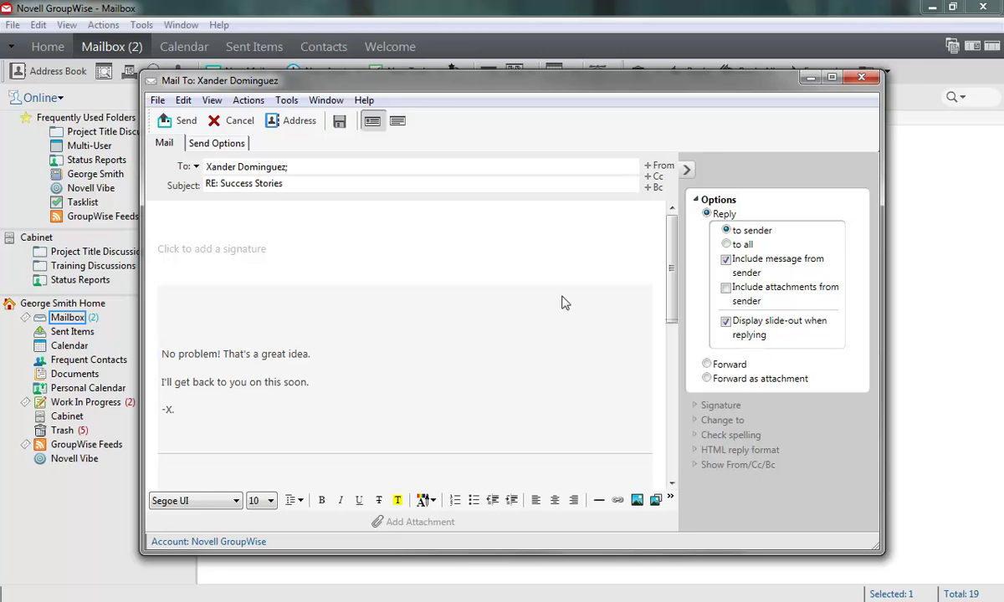
Step: Address the reply to the sender only, quoting the original without attachments, keeping it a Reply
{"action": "left_click", "coordinate": [726, 241]}
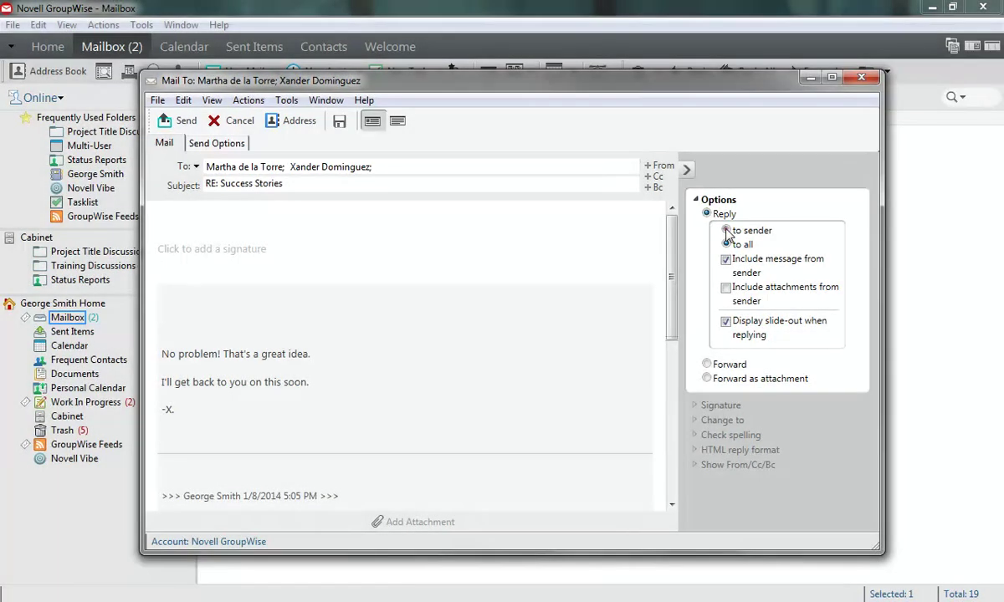
{"action": "left_click", "coordinate": [727, 230]}
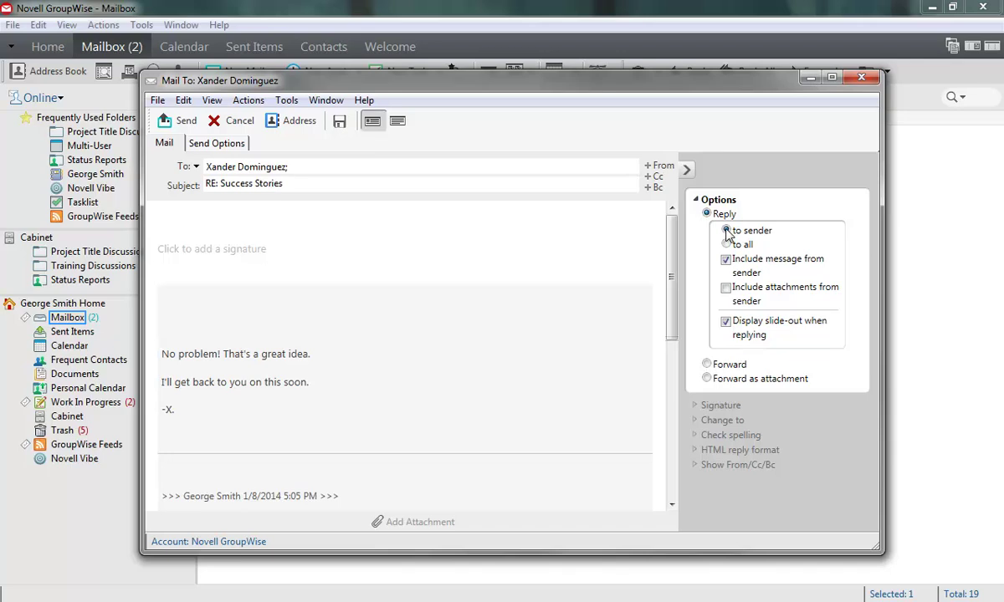
{"action": "left_click", "coordinate": [725, 260]}
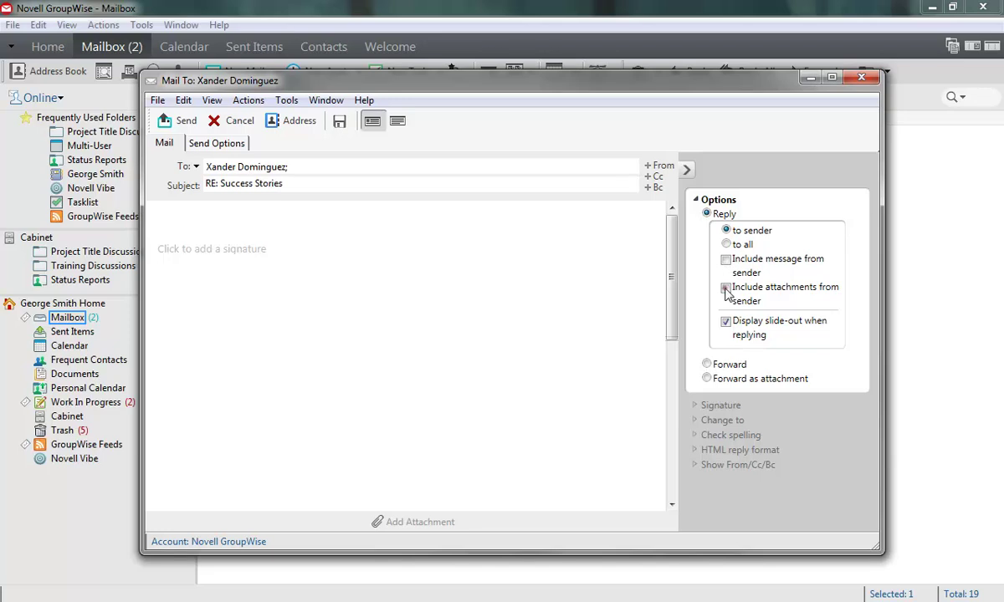
{"action": "left_click", "coordinate": [725, 288]}
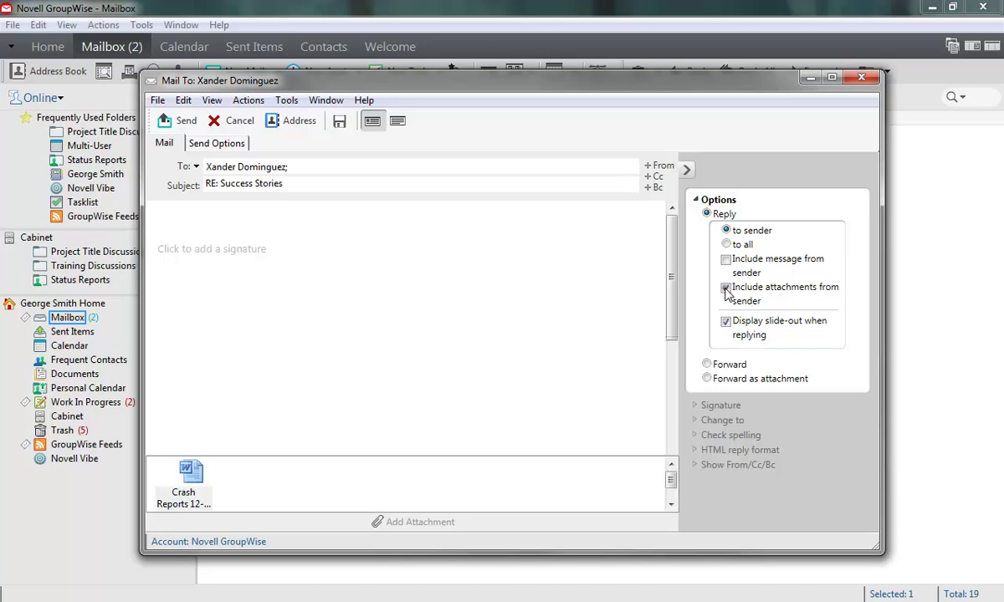
{"action": "left_click", "coordinate": [725, 289]}
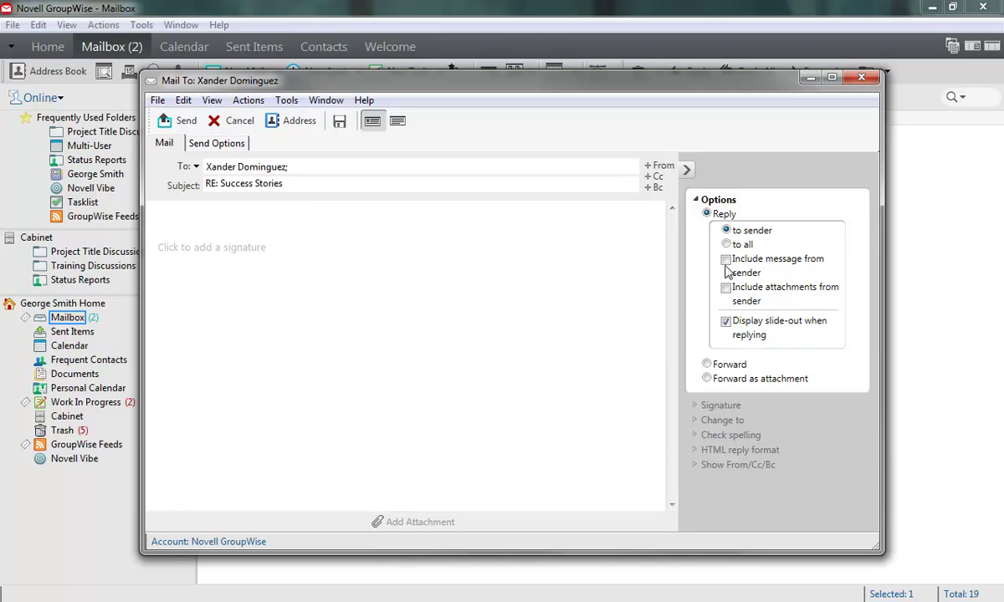
{"action": "left_click", "coordinate": [726, 259]}
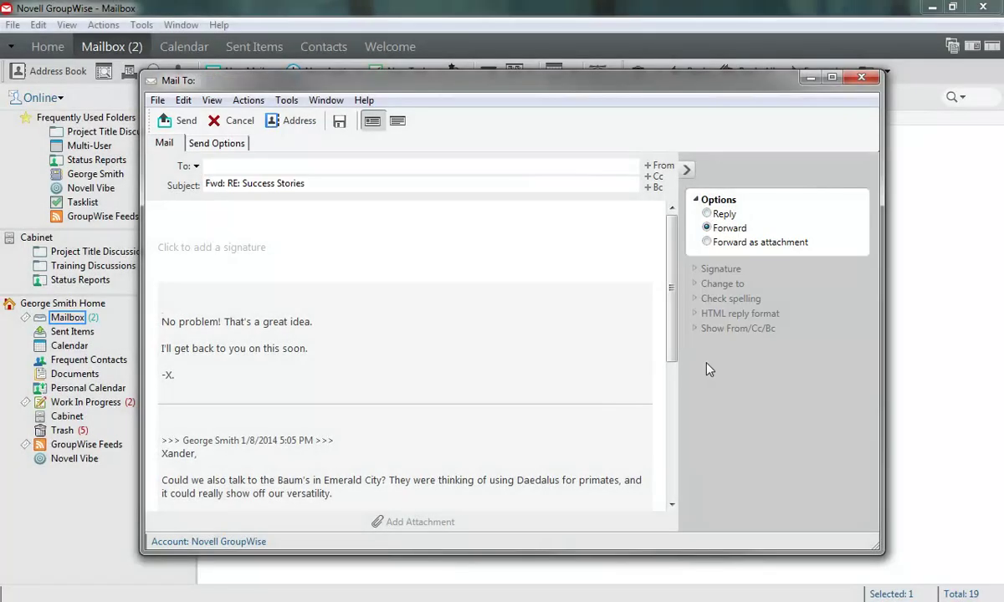
{"action": "left_click", "coordinate": [707, 242]}
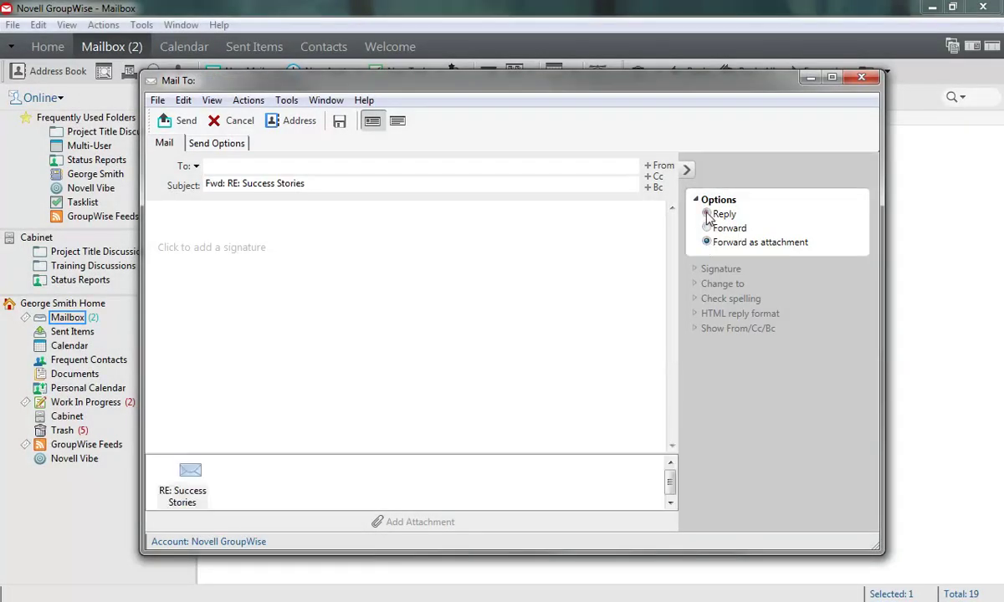
{"action": "left_click", "coordinate": [707, 214]}
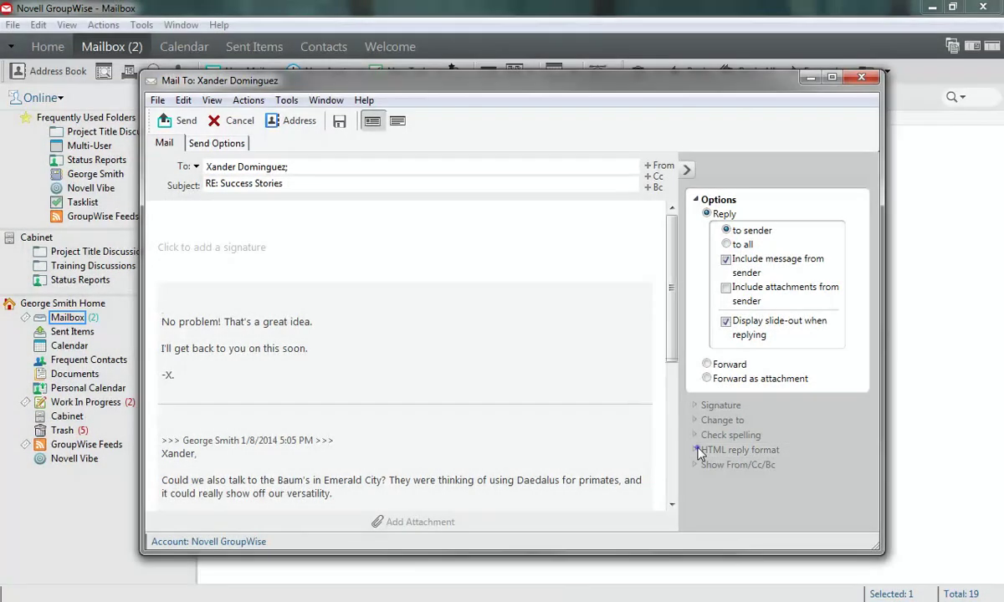
Step: Set HTML reply format to HTML enhanced, and Type my reply to Bottom then back to Top
{"action": "left_click", "coordinate": [720, 449]}
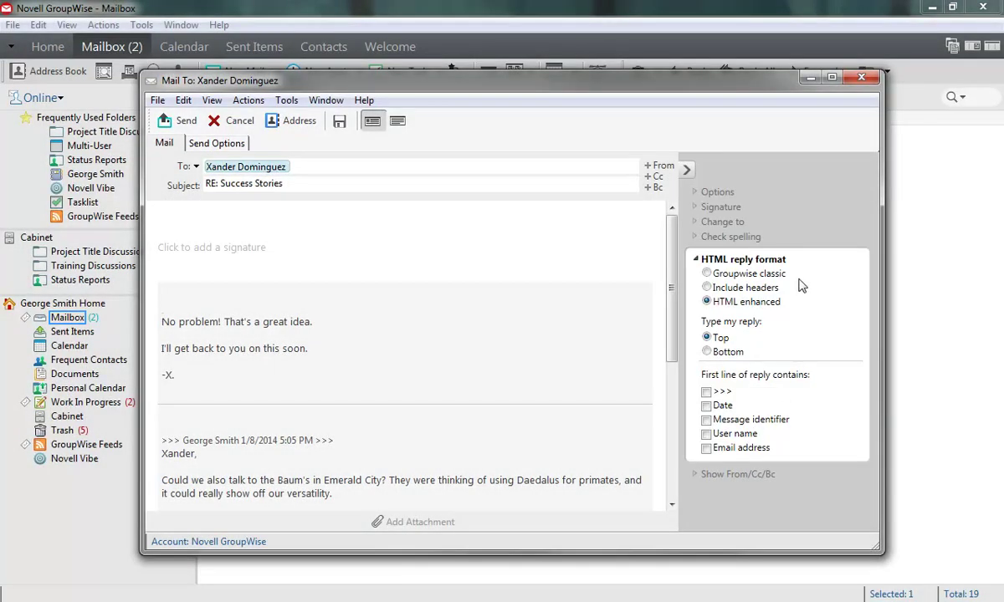
{"action": "left_click", "coordinate": [707, 273]}
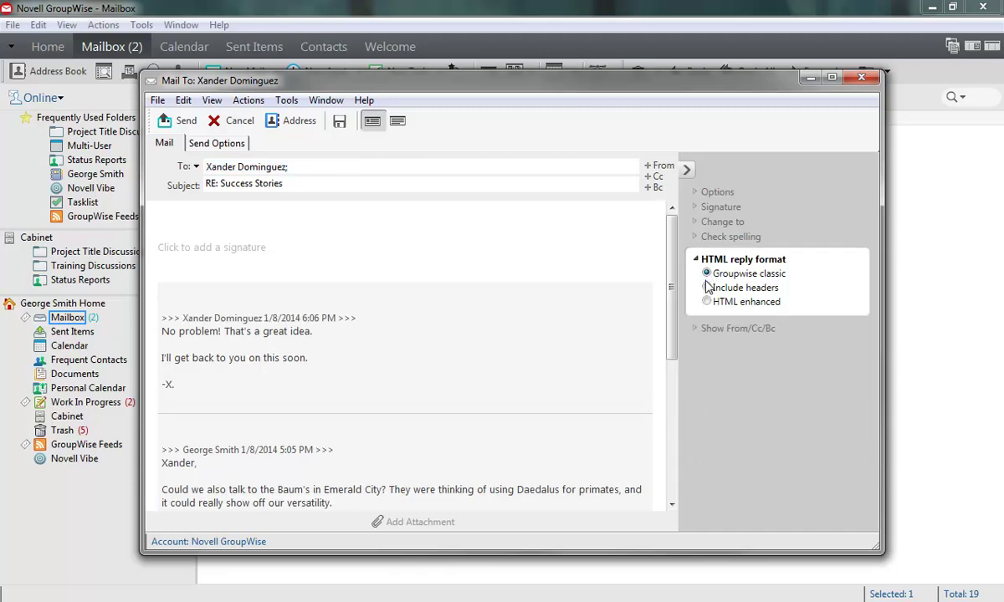
{"action": "left_click", "coordinate": [707, 288]}
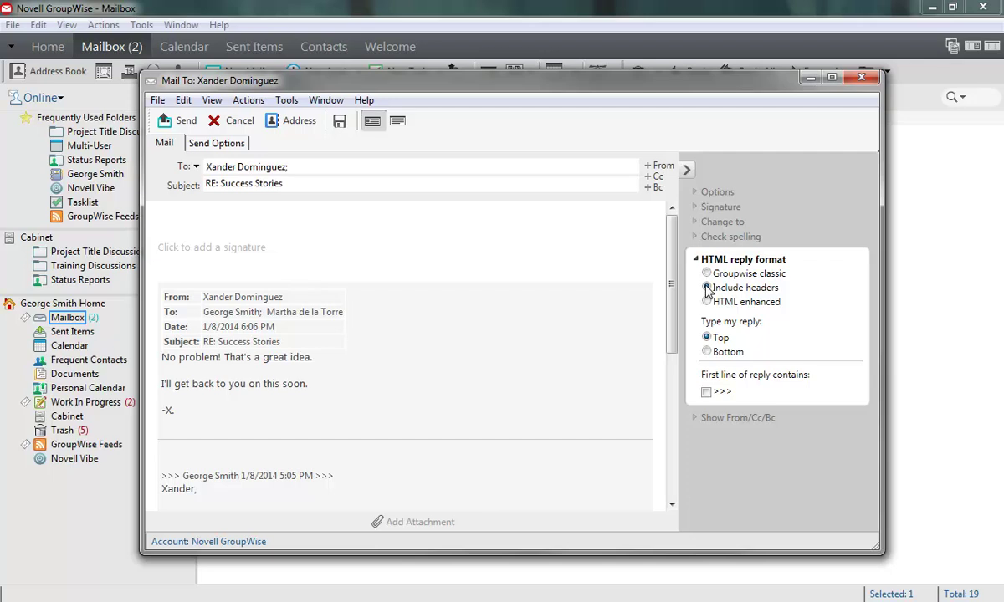
{"action": "left_click", "coordinate": [707, 302]}
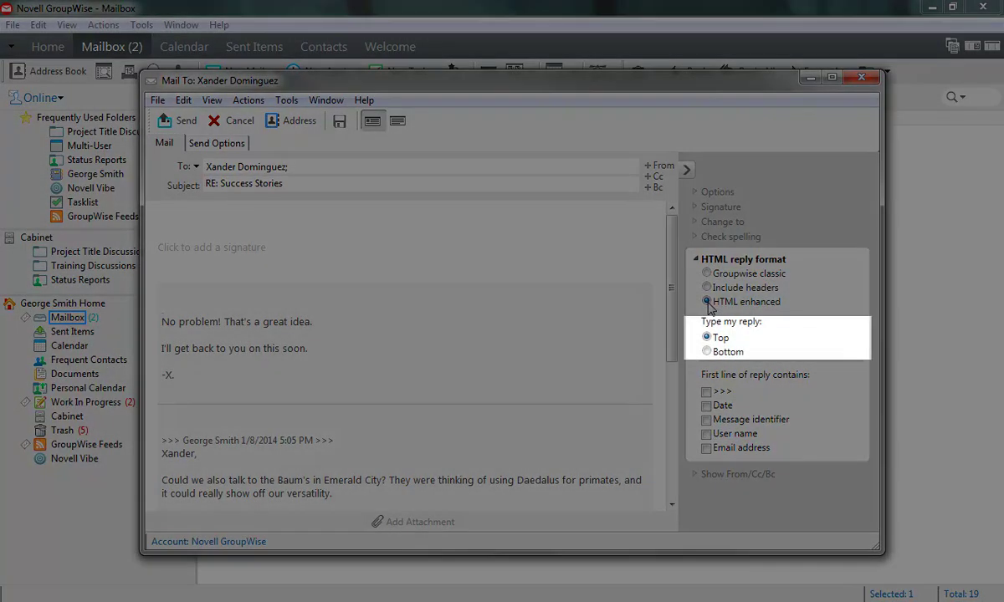
{"action": "left_click", "coordinate": [707, 351]}
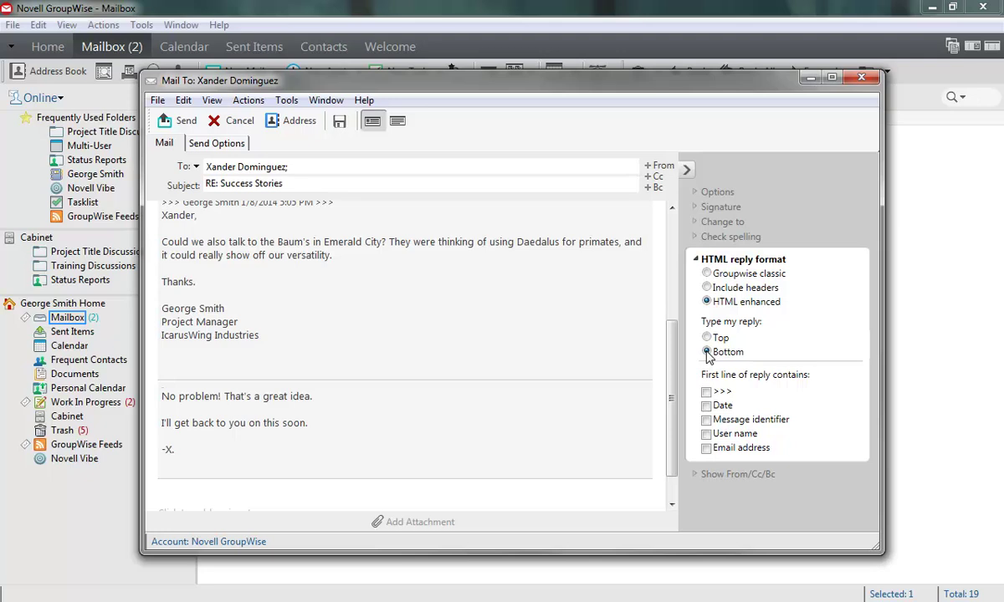
{"action": "left_click", "coordinate": [707, 339]}
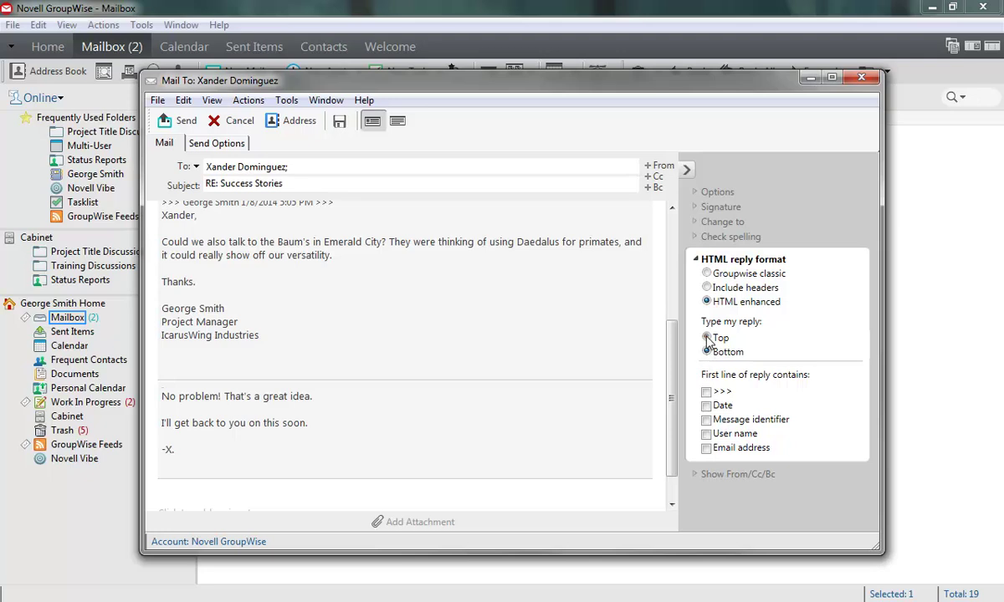